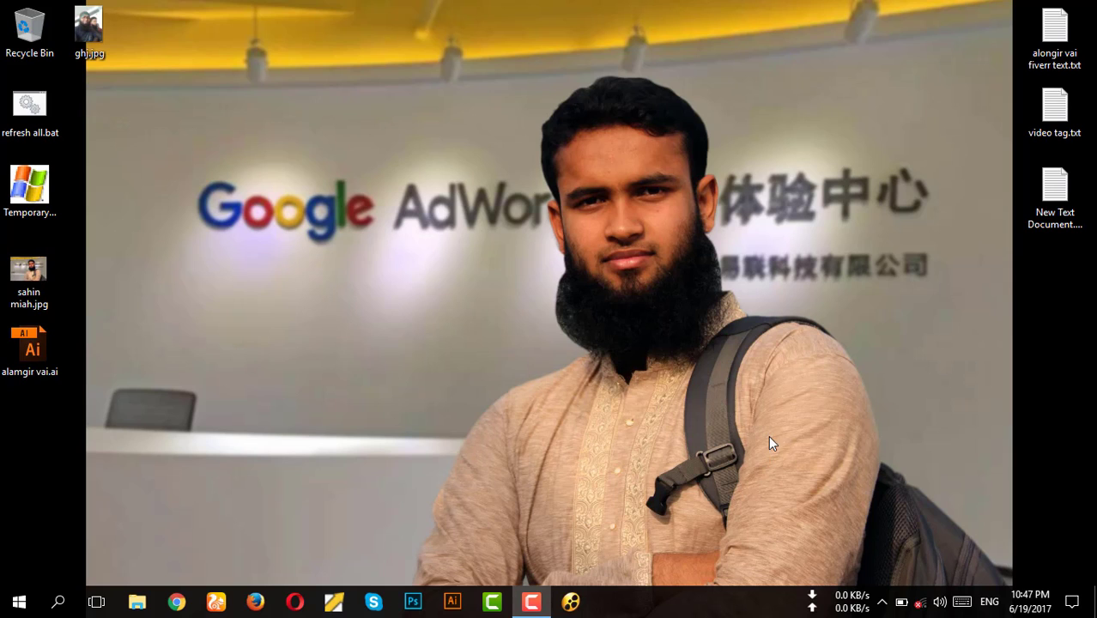
pyautogui.rightClick(405, 175)
pyautogui.click(477, 217)
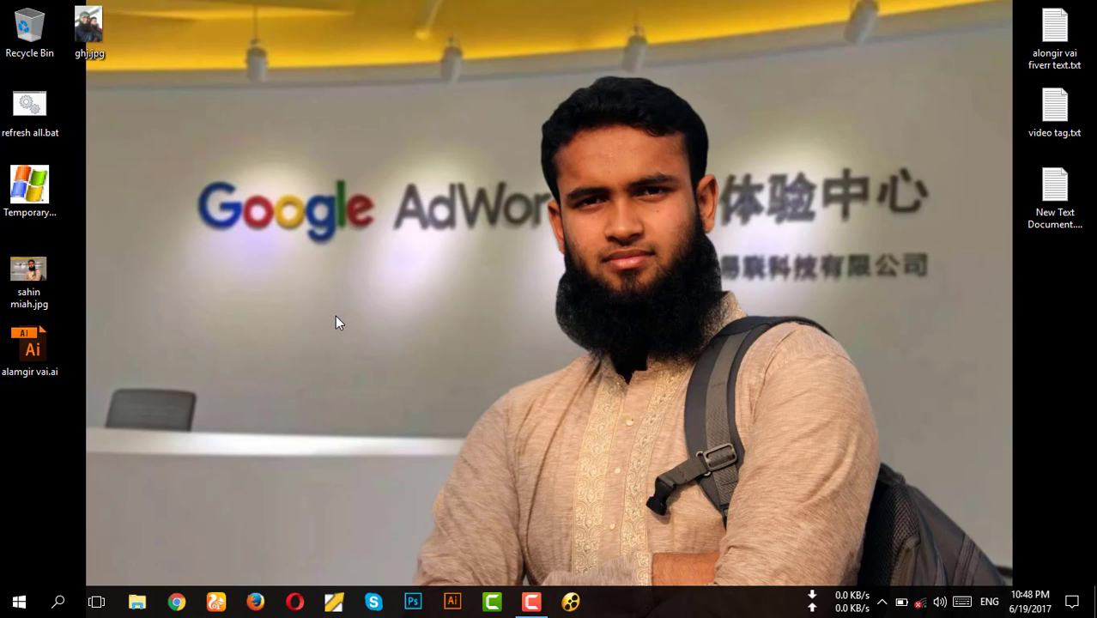
# Step: Open System Configuration by running msconfig
pyautogui.press('super+r')
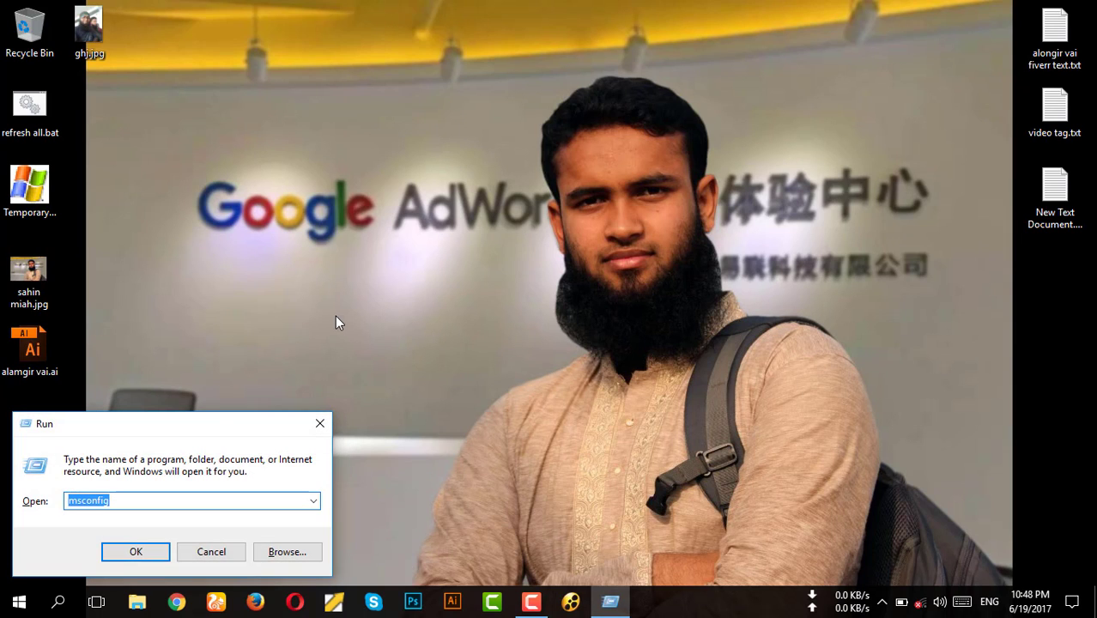
pyautogui.press('BackSpace')
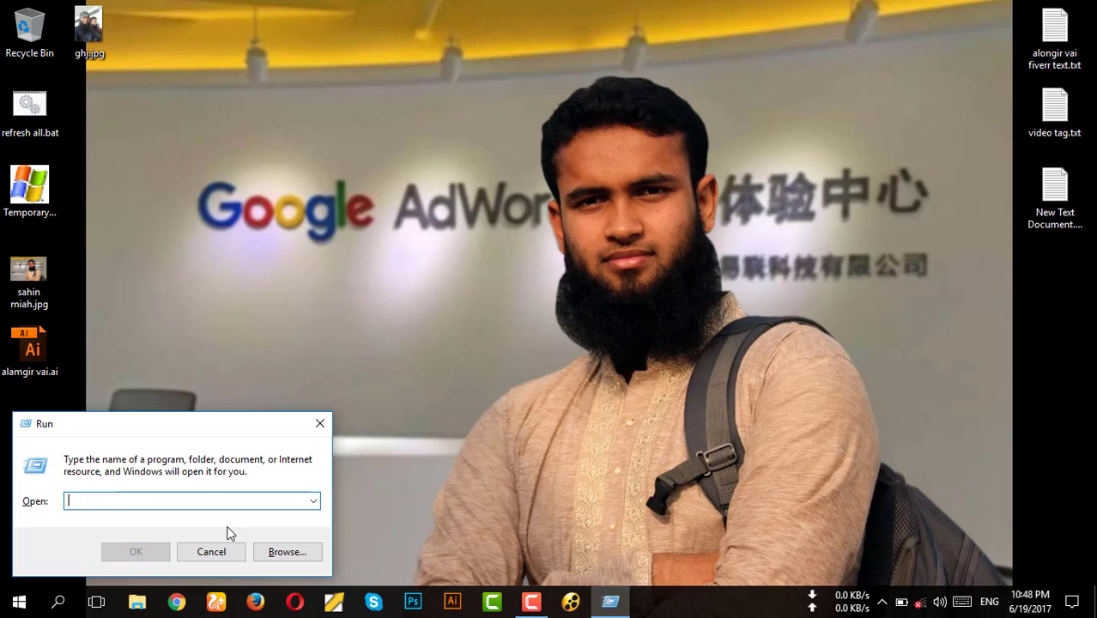
pyautogui.write('ms')
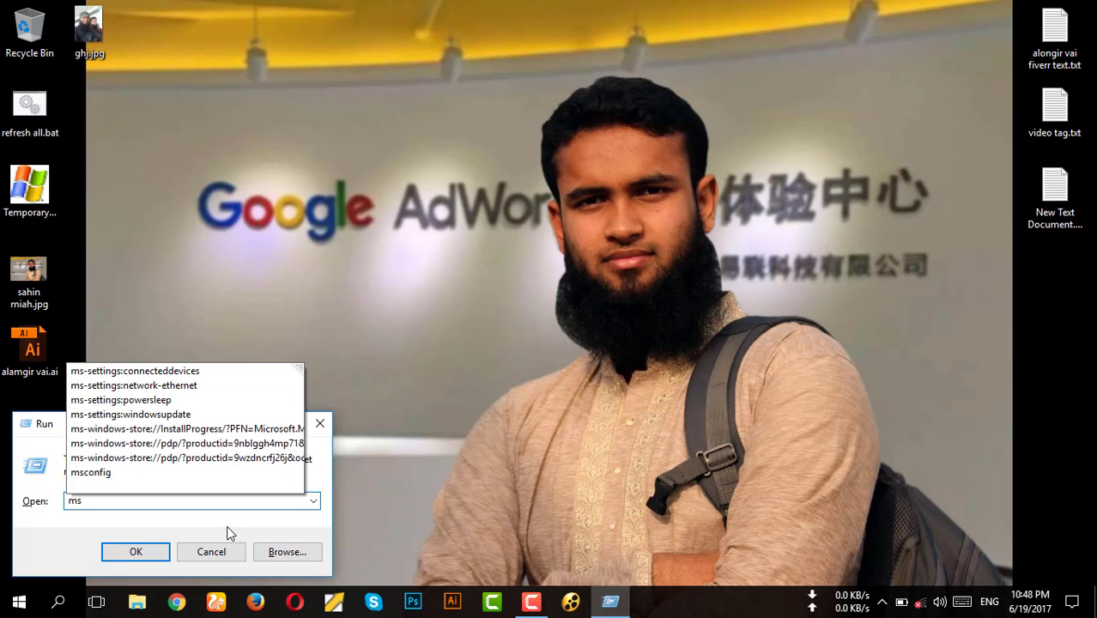
pyautogui.write('co')
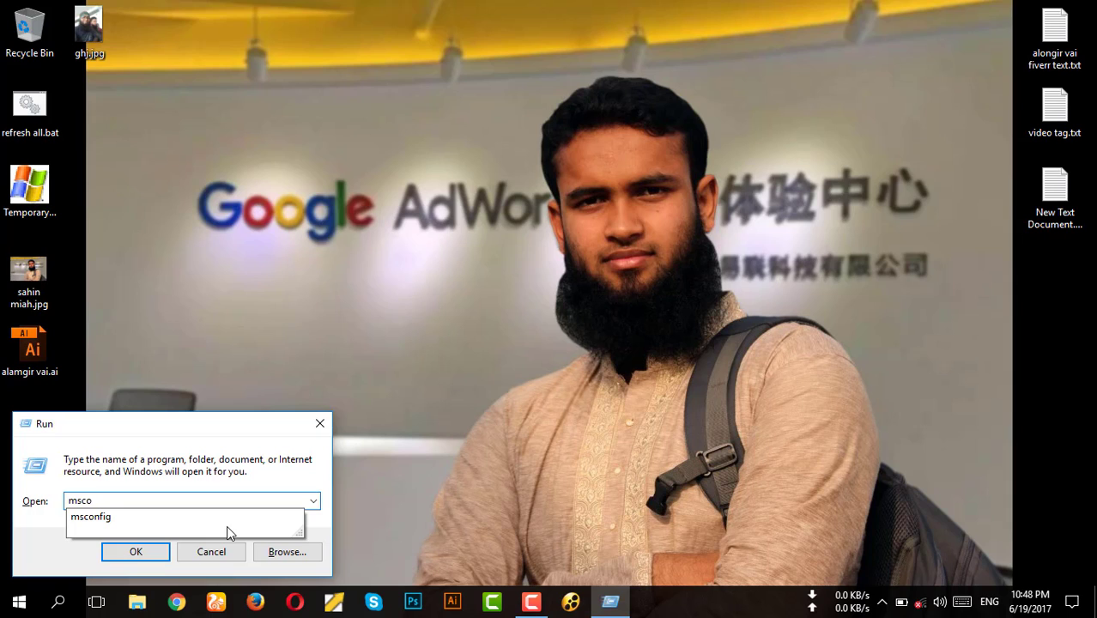
pyautogui.write('nfig')
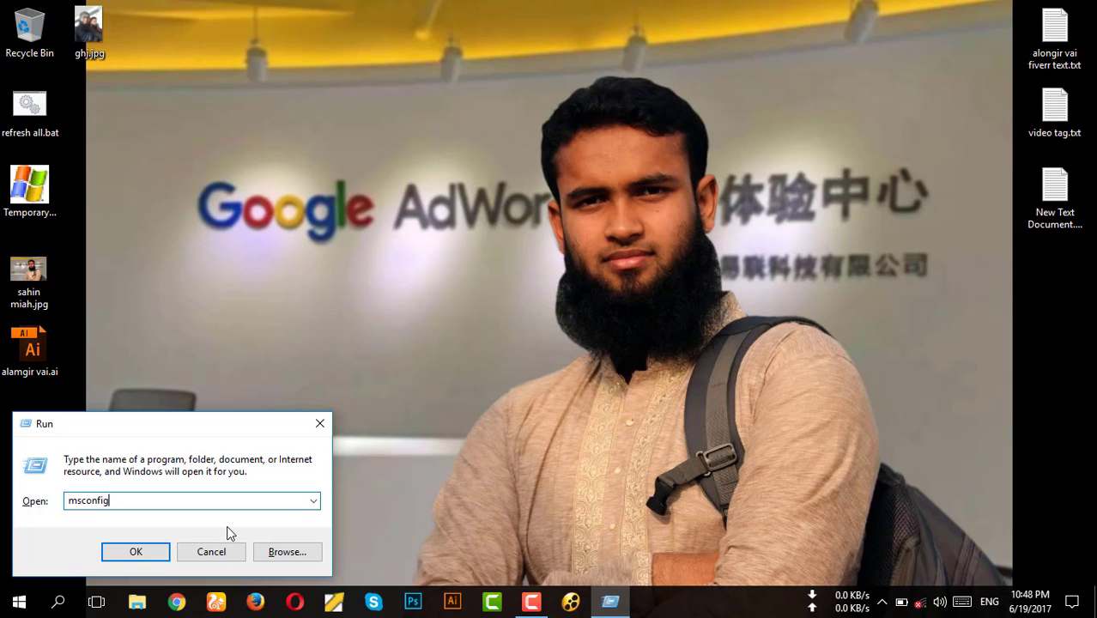
pyautogui.click(150, 556)
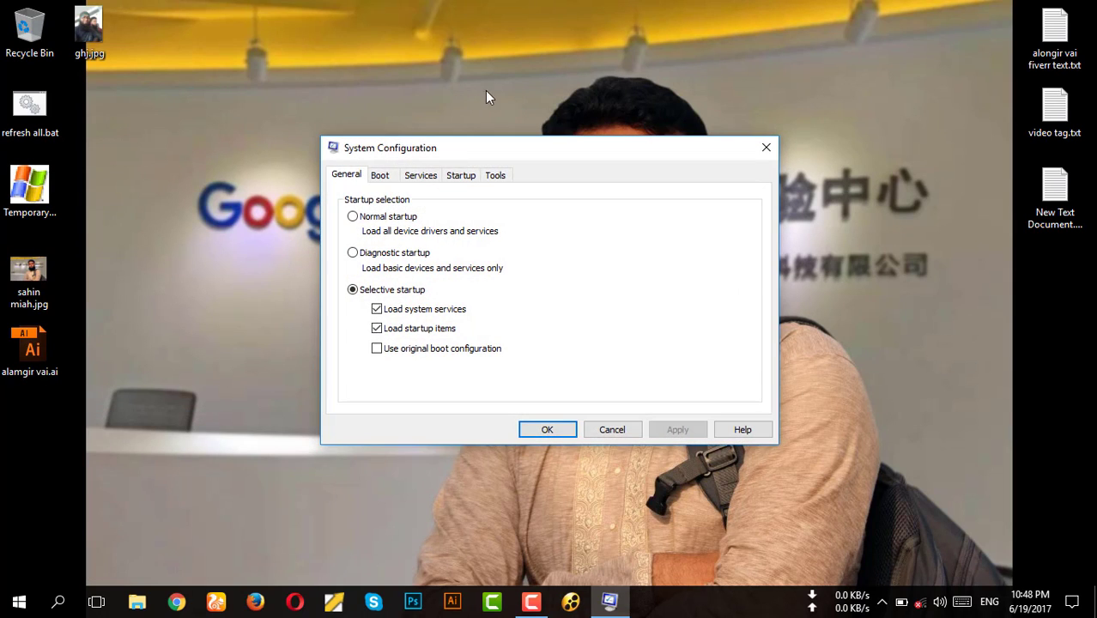
# Step: Set the boot timeout for Windows 10 to 10 seconds
pyautogui.click(385, 176)
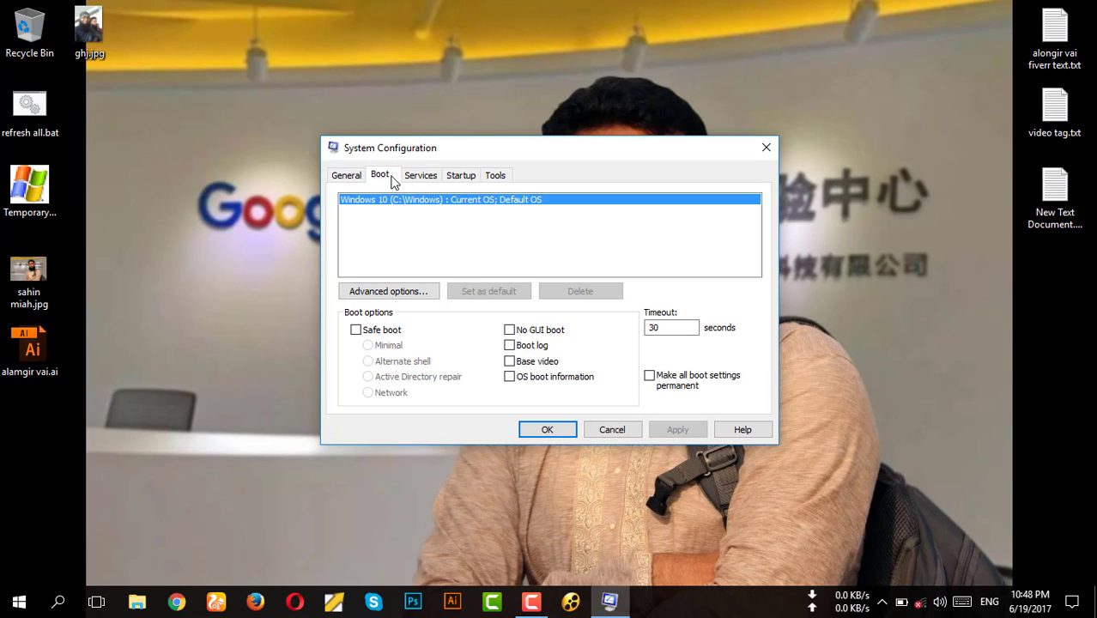
pyautogui.doubleClick(679, 330)
pyautogui.write('10')
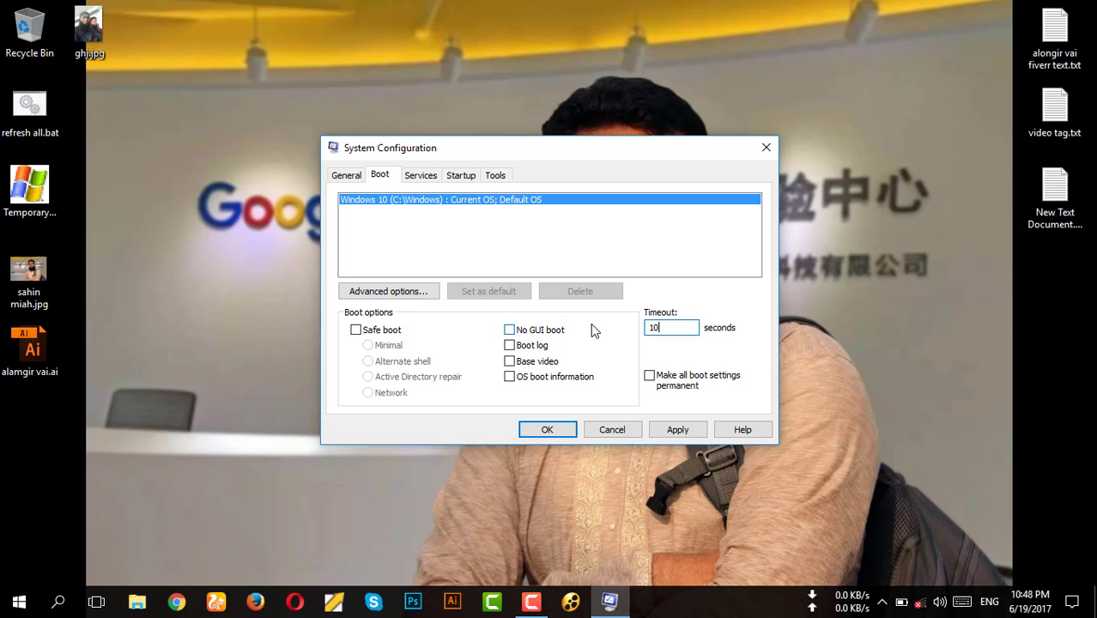
# Step: Set the advanced boot options to 4 processors with the maximum memory limit of 4096 enabled, and apply the changes
pyautogui.click(401, 294)
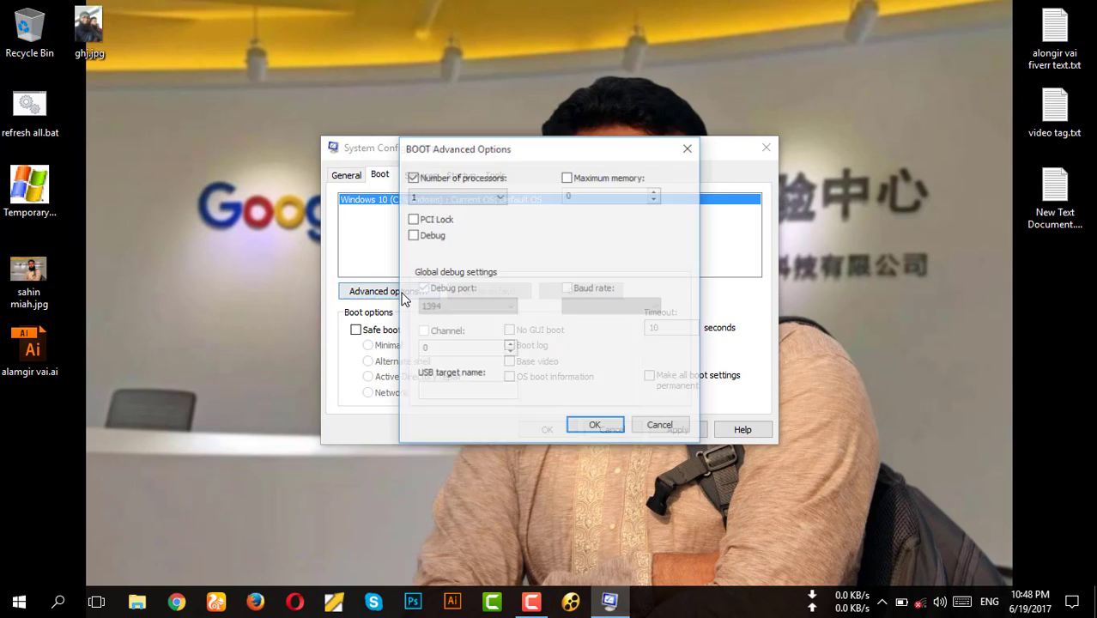
pyautogui.click(471, 198)
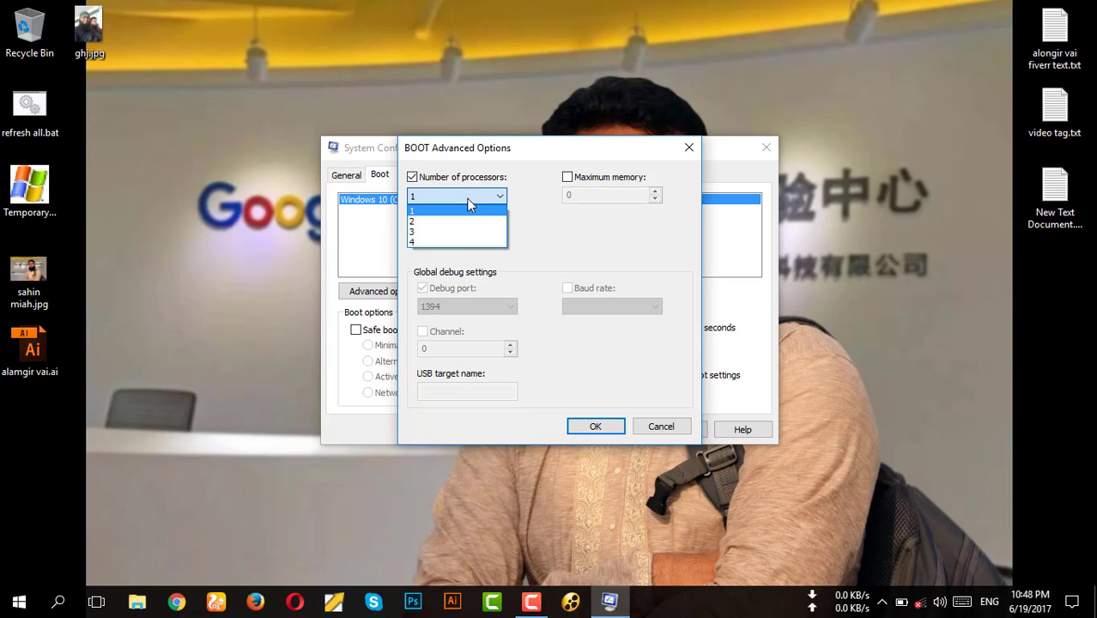
pyautogui.click(453, 243)
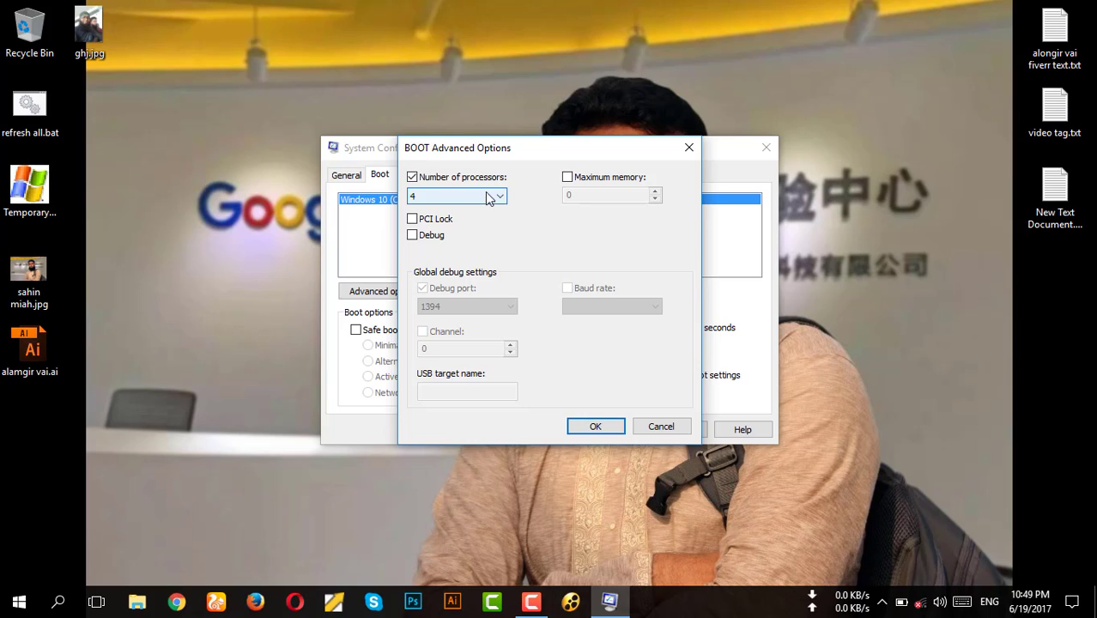
pyautogui.click(569, 178)
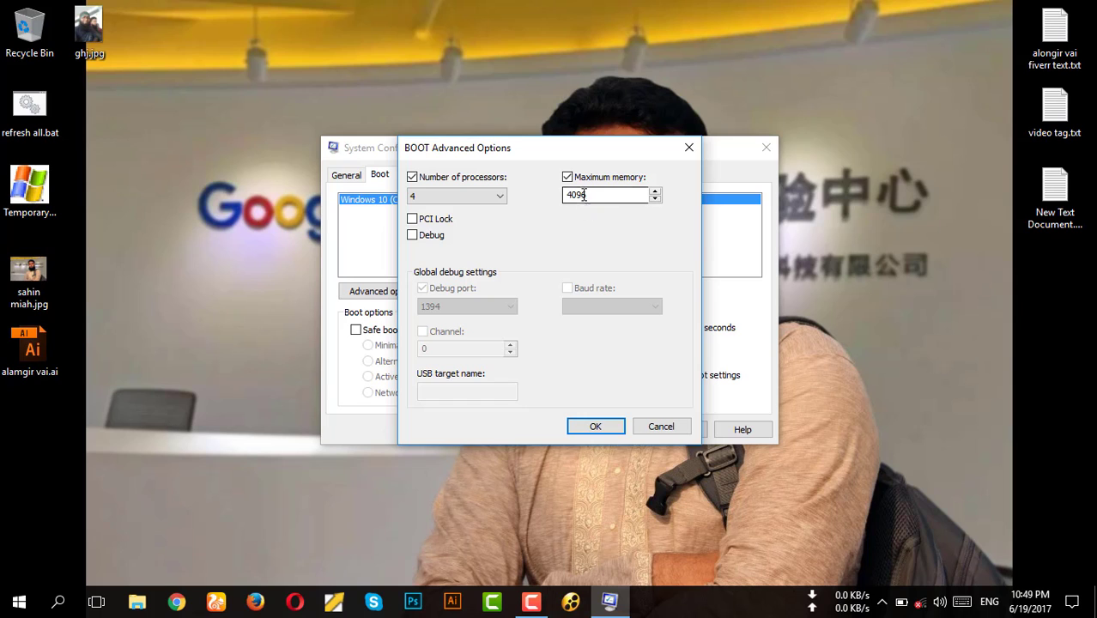
pyautogui.click(592, 432)
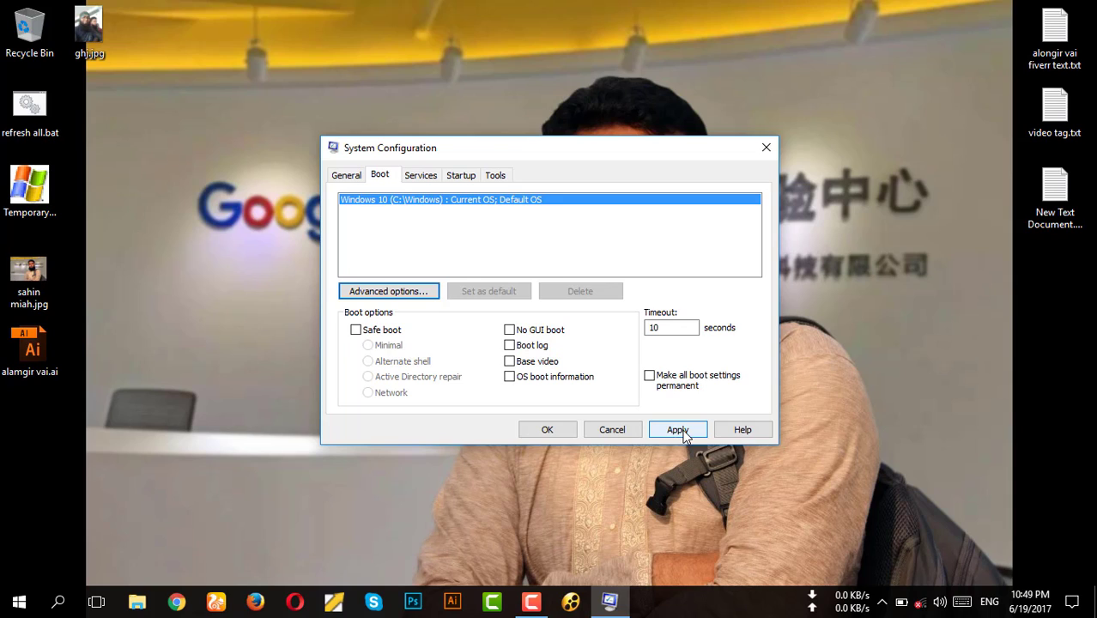
pyautogui.click(677, 432)
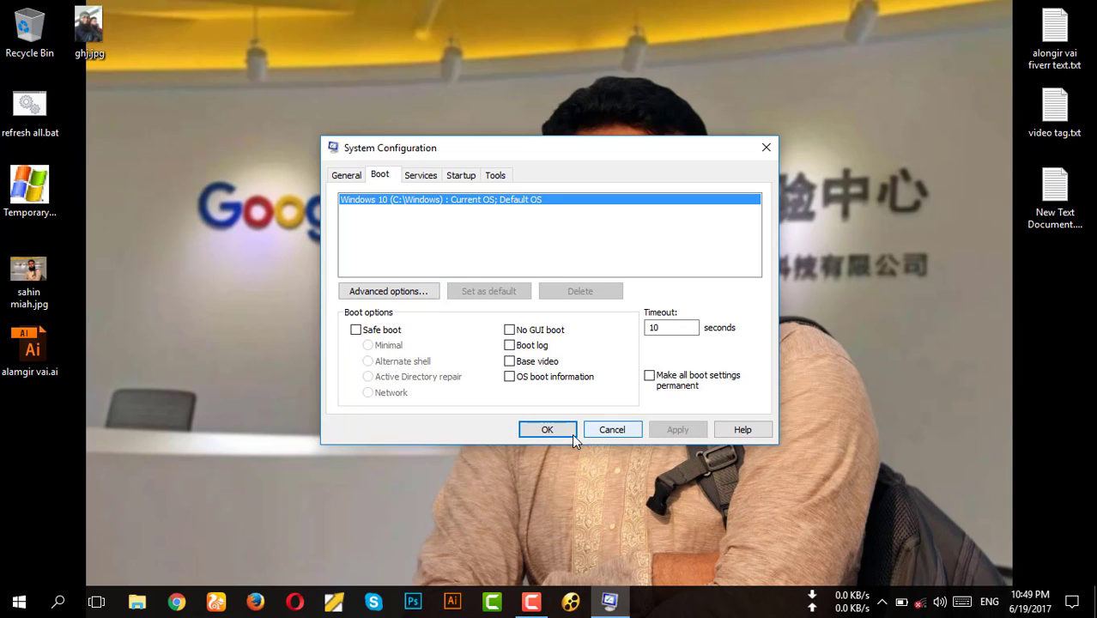
# Step: Open the startup items list in Task Manager and disable Skype at startup
pyautogui.click(462, 181)
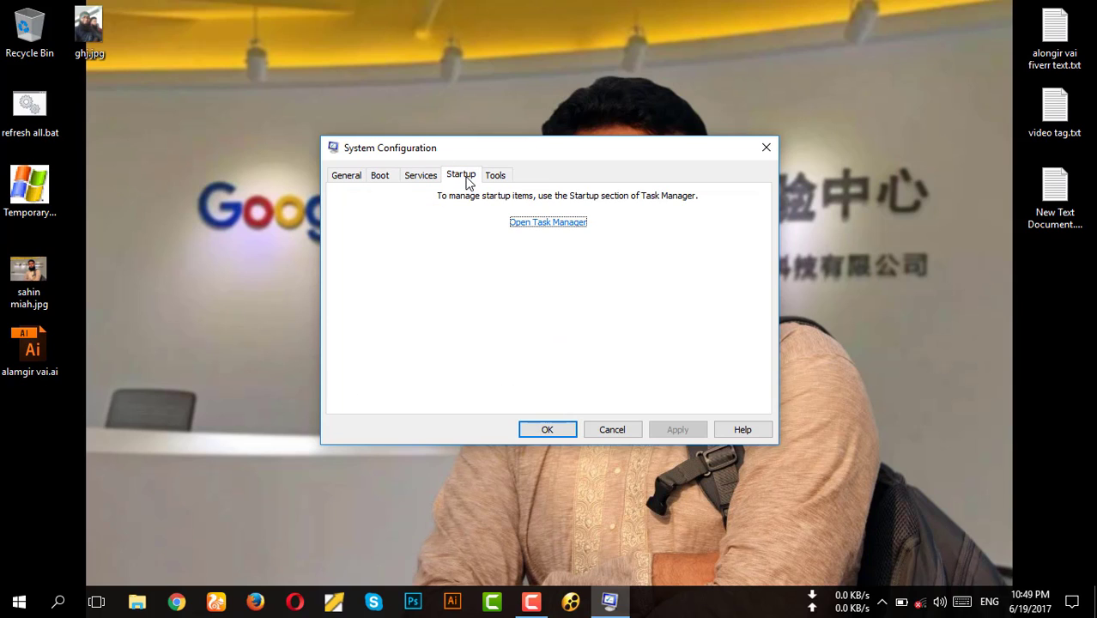
pyautogui.click(548, 222)
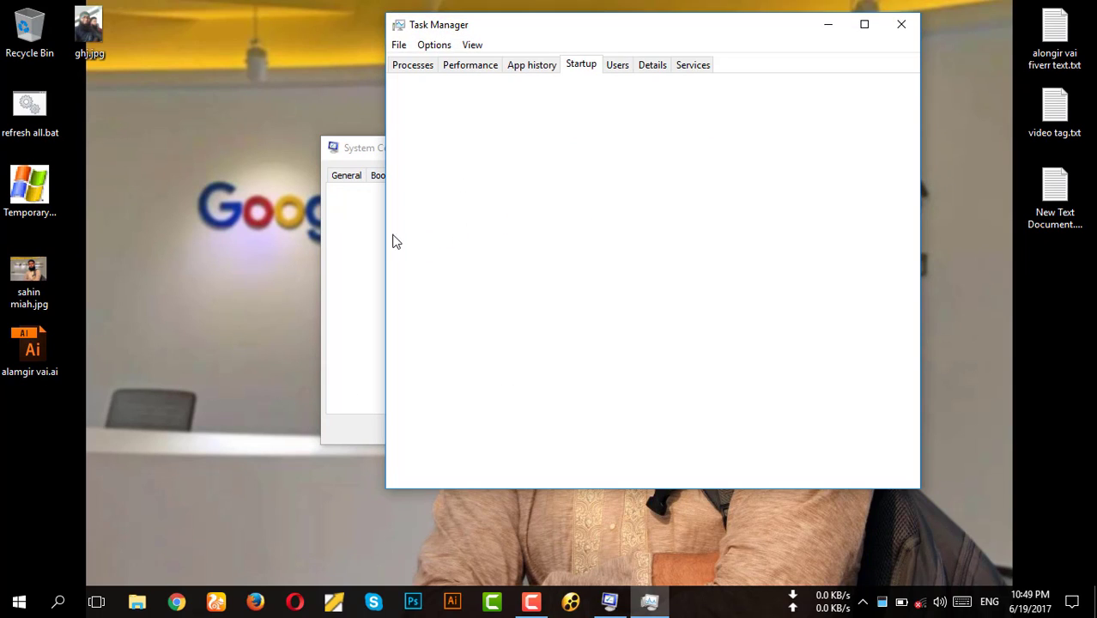
pyautogui.moveTo(543, 27); pyautogui.dragTo(434, 55)
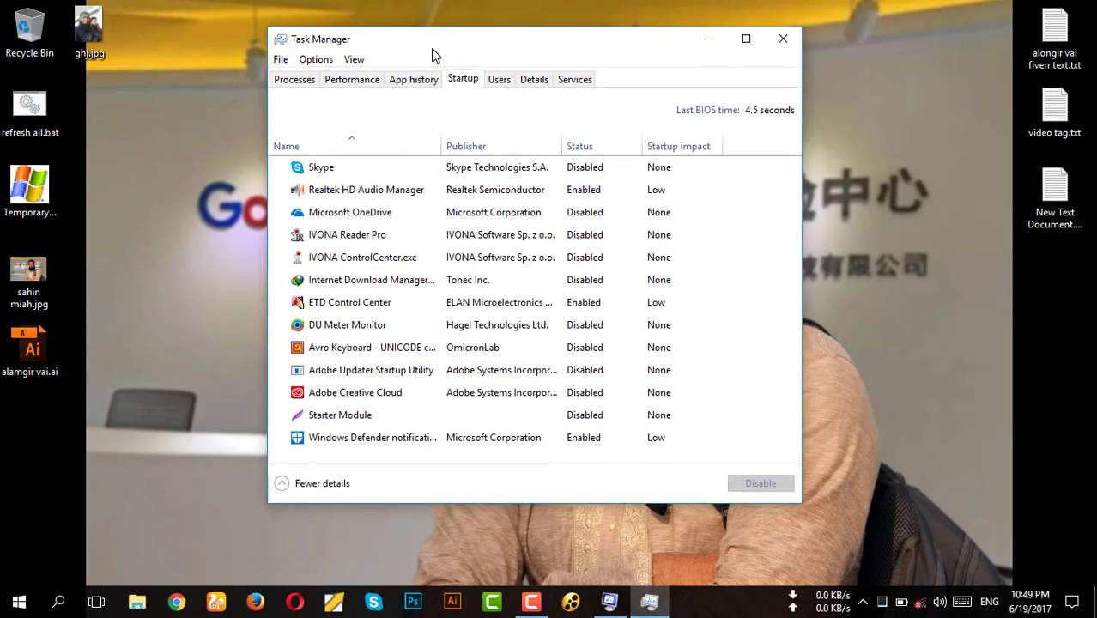
pyautogui.click(371, 170)
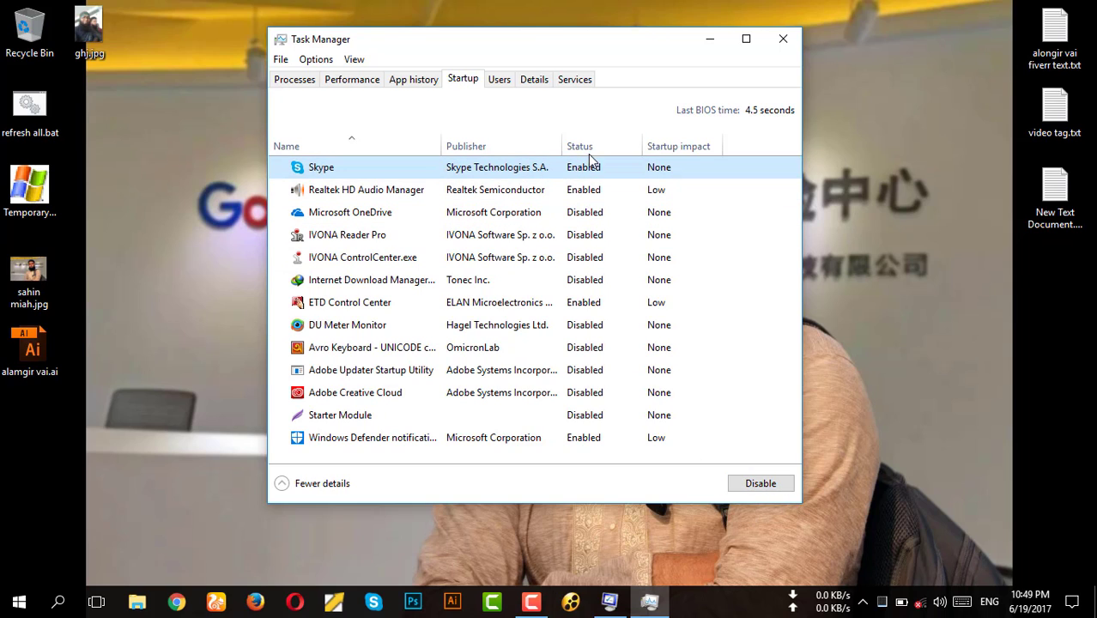
pyautogui.click(761, 486)
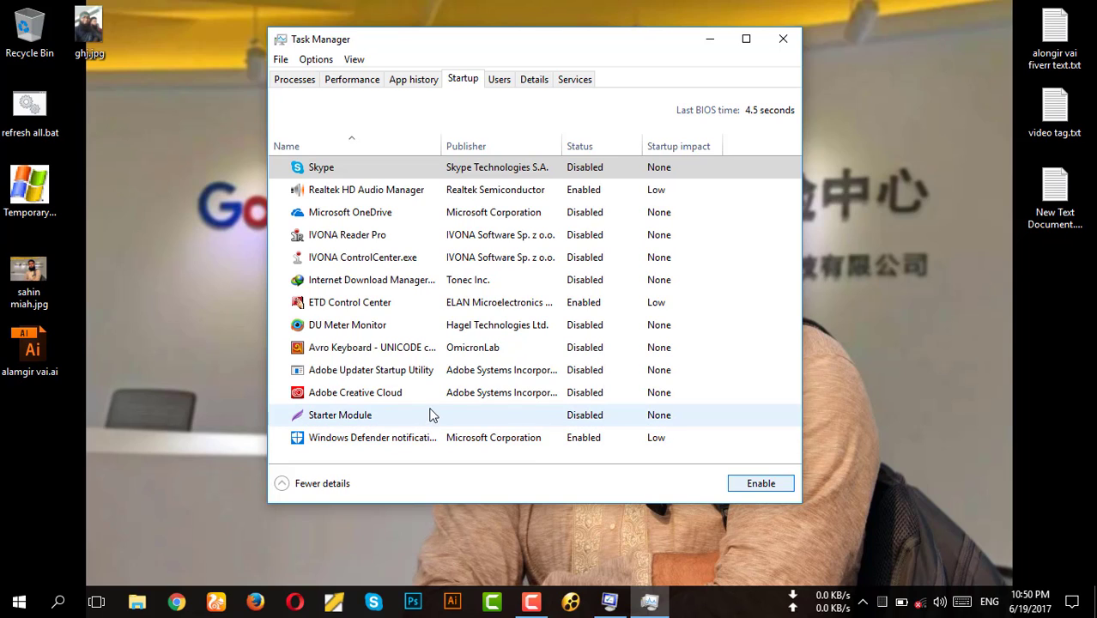
# Step: Examine the enabled startup entries, the running processes and the CPU performance in Task Manager
pyautogui.click(469, 310)
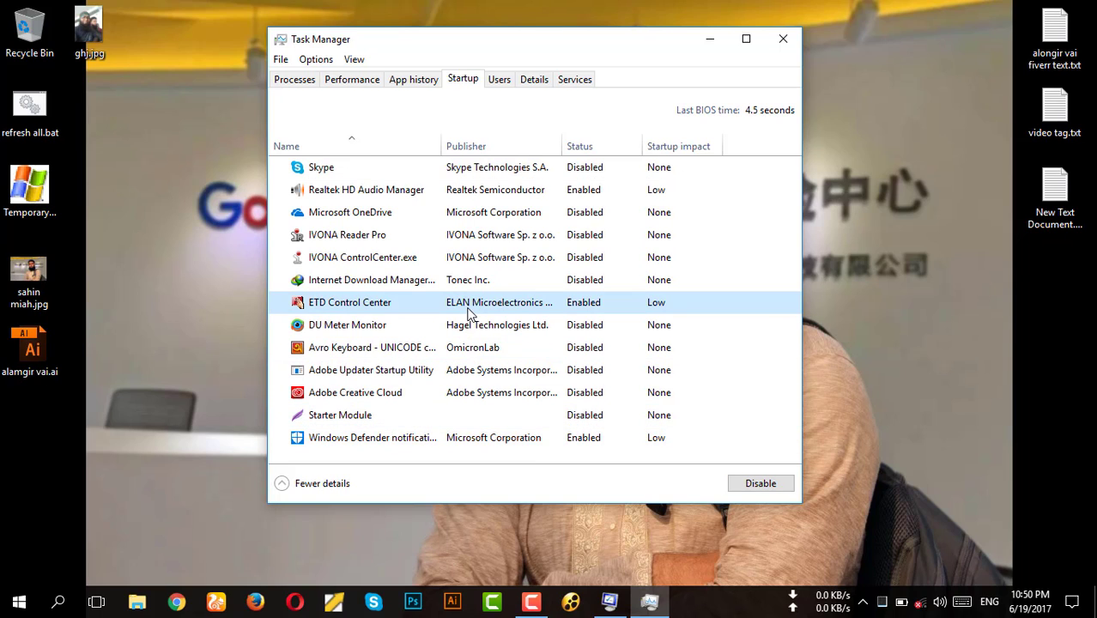
pyautogui.click(574, 197)
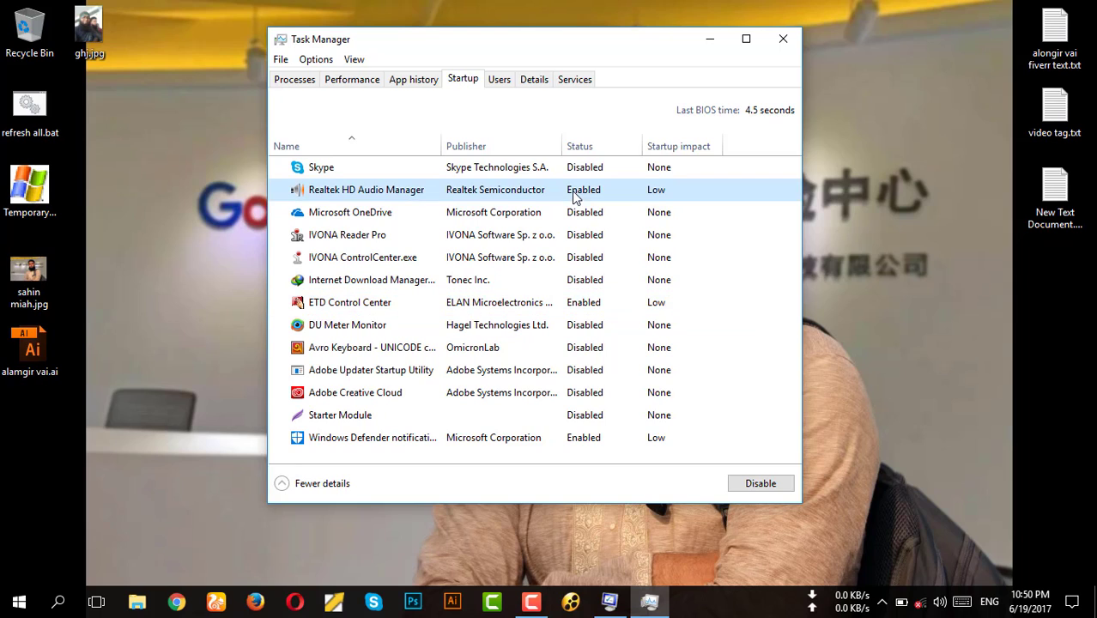
pyautogui.click(579, 447)
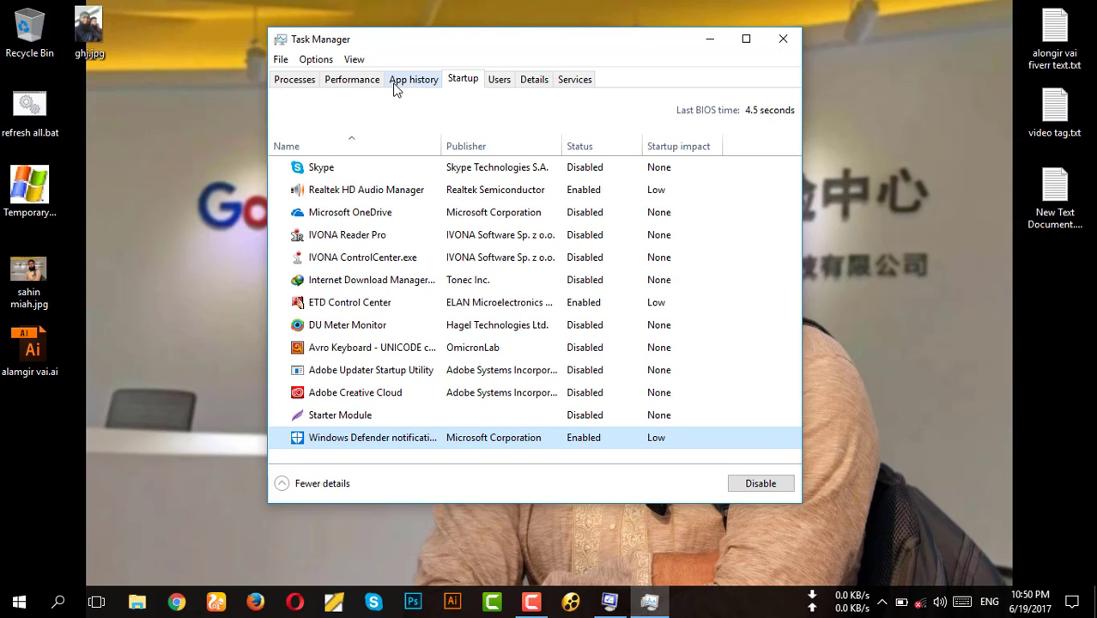
pyautogui.click(299, 84)
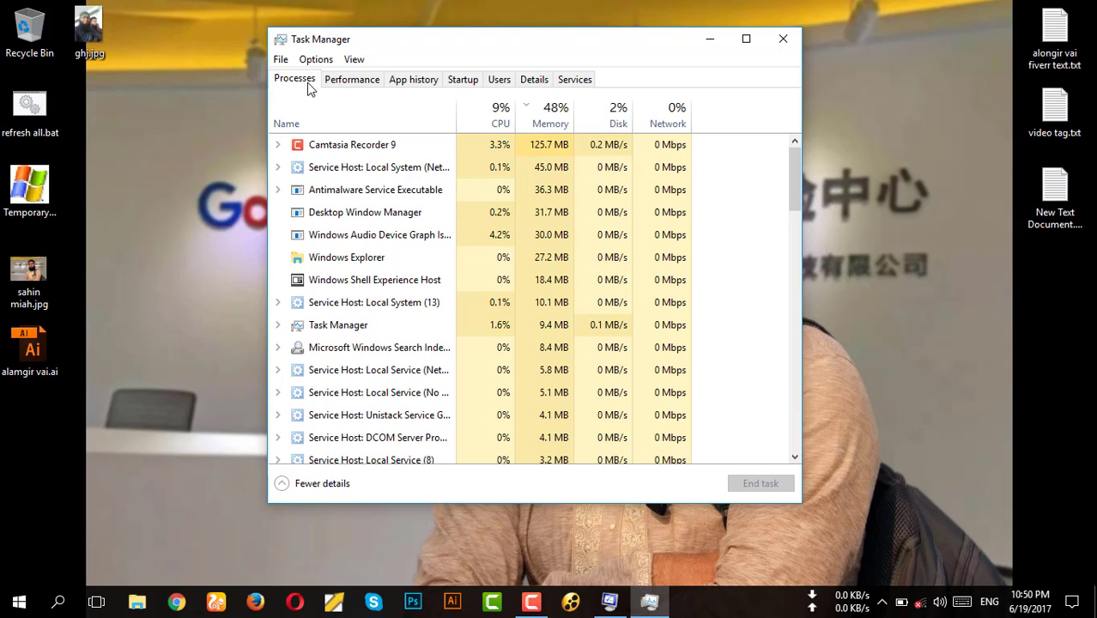
pyautogui.click(354, 83)
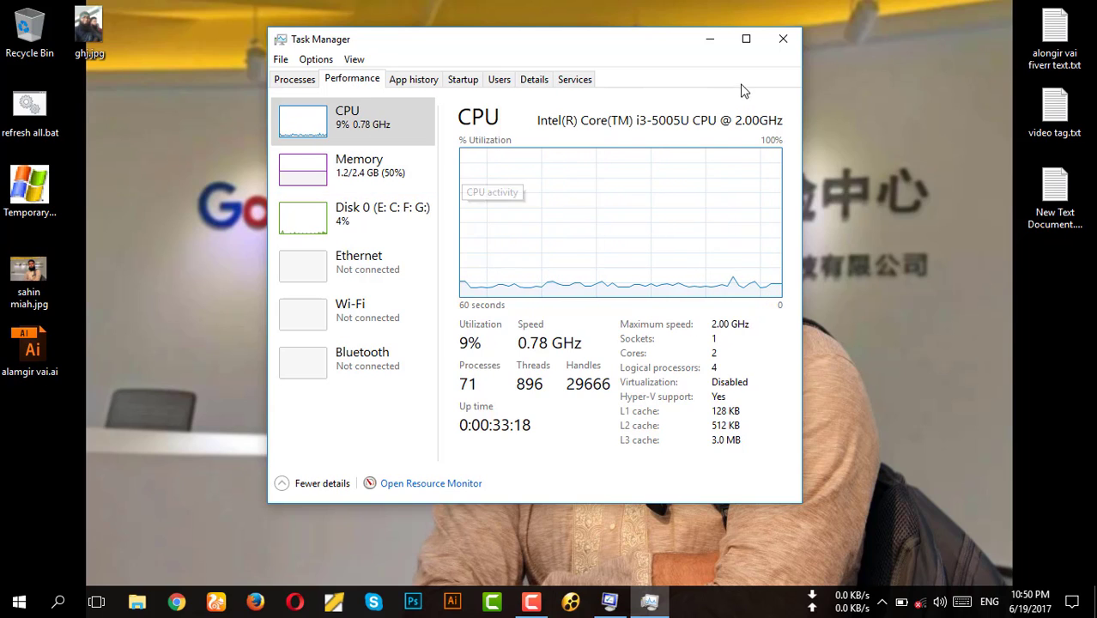
# Step: Close Task Manager and confirm the System Configuration settings
pyautogui.click(781, 42)
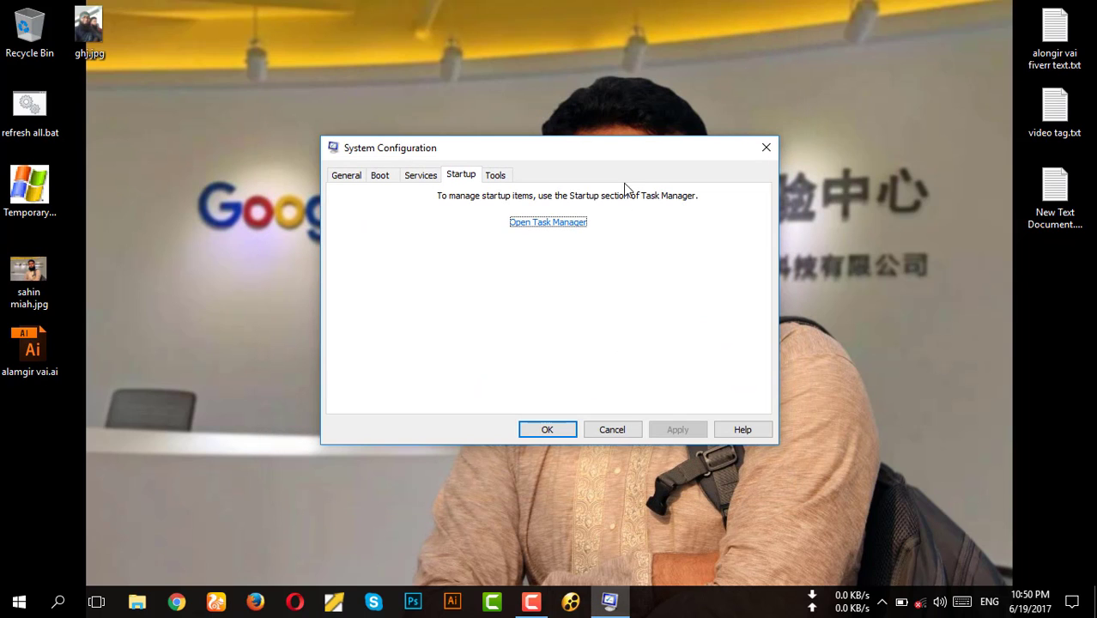
pyautogui.click(550, 429)
pyautogui.rightClick(272, 88)
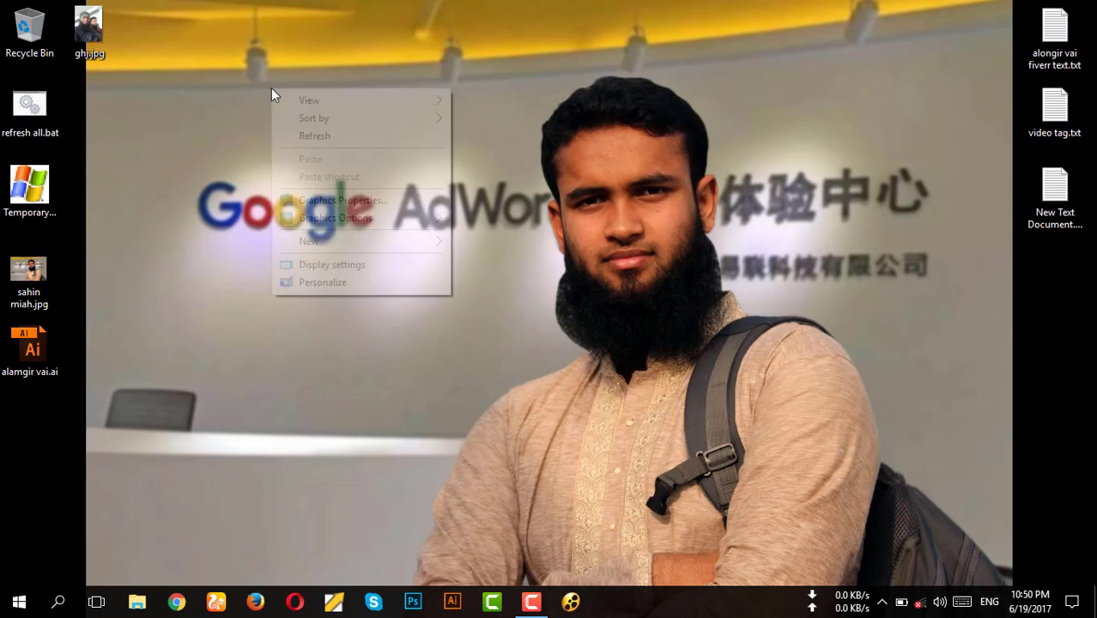
pyautogui.click(344, 135)
pyautogui.rightClick(277, 44)
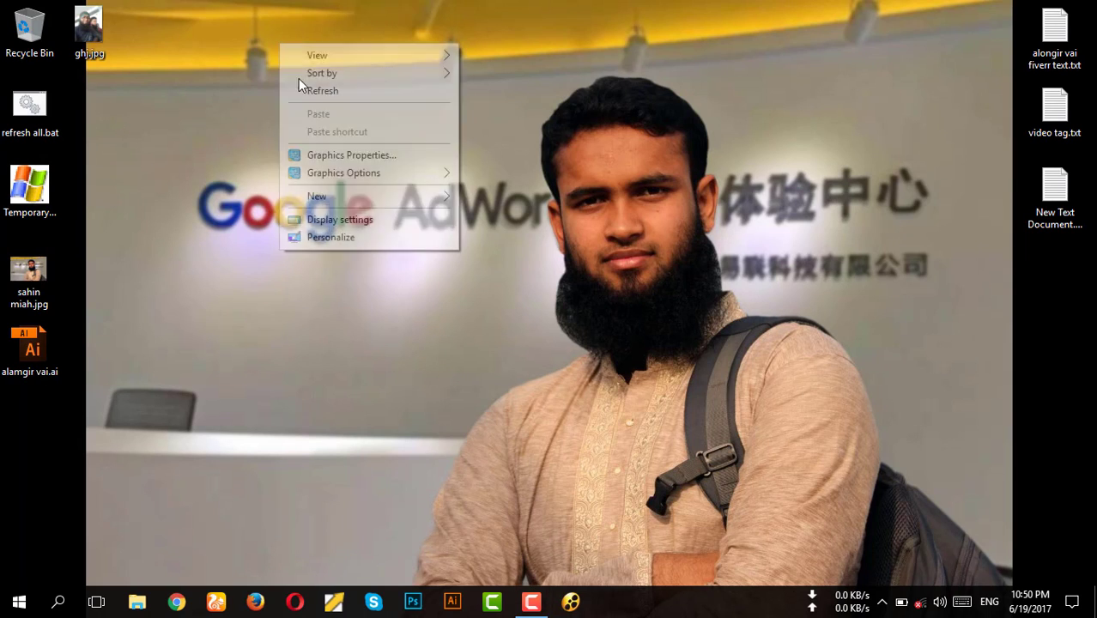
pyautogui.click(341, 93)
pyautogui.rightClick(322, 73)
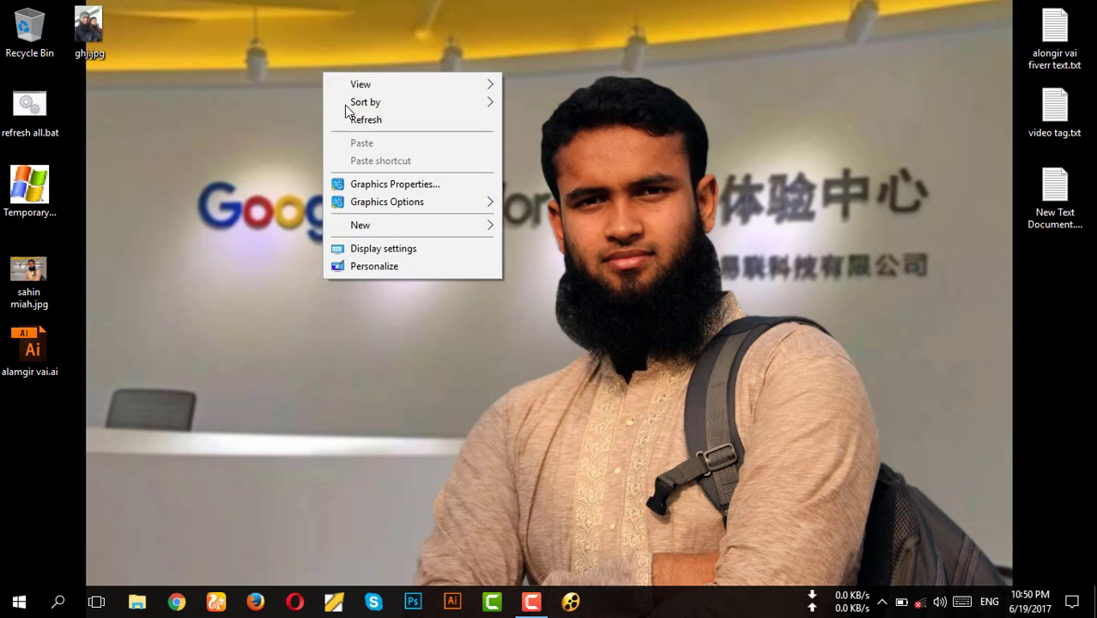
pyautogui.click(380, 119)
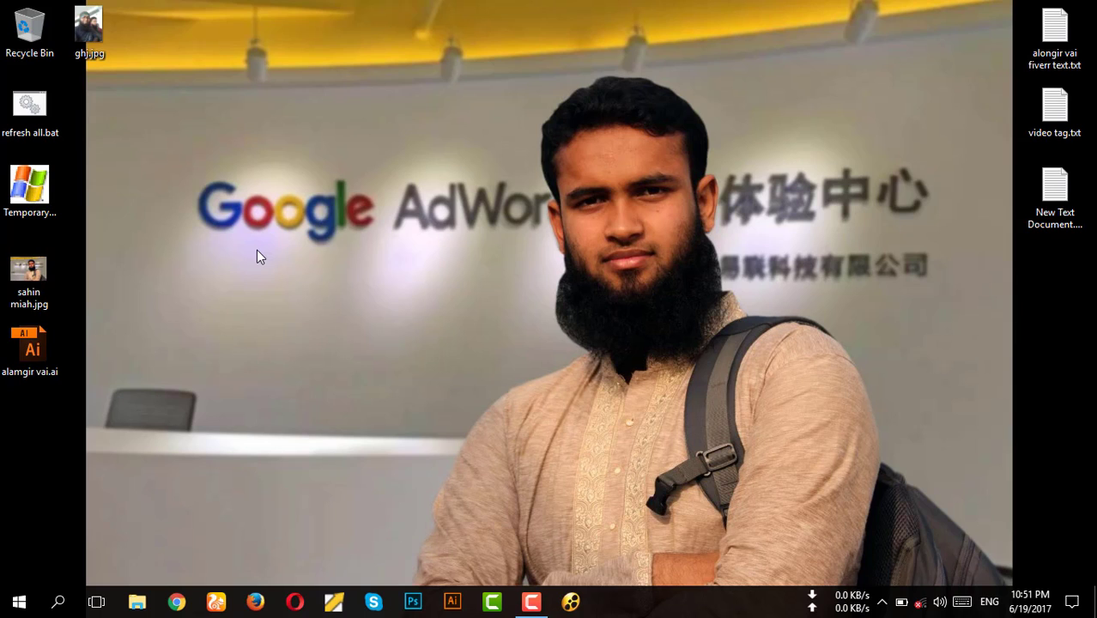
pyautogui.click(532, 602)
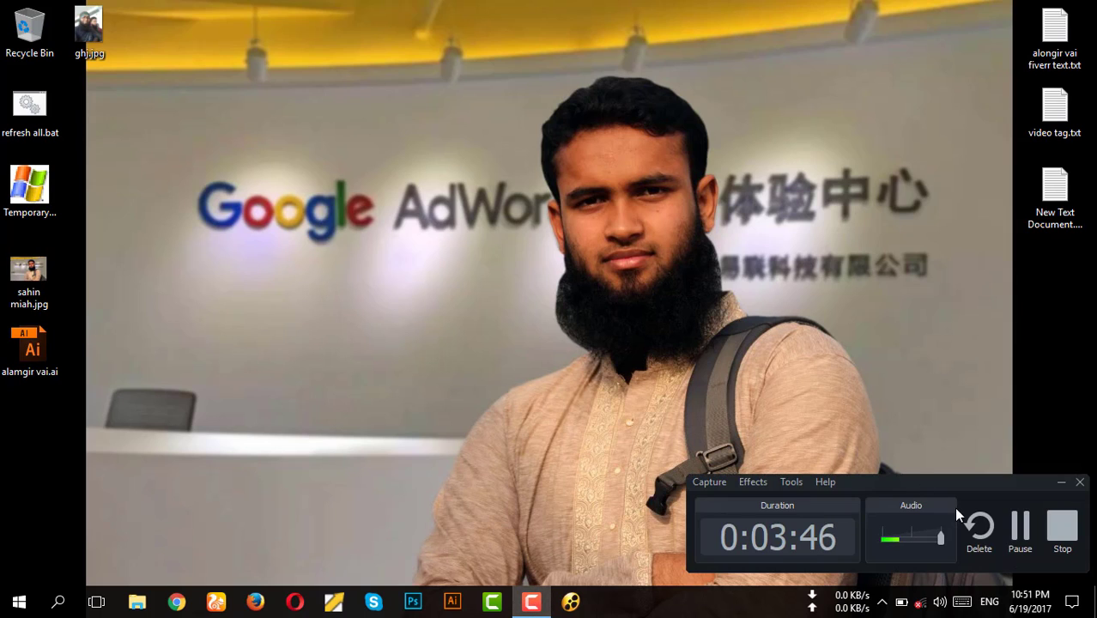